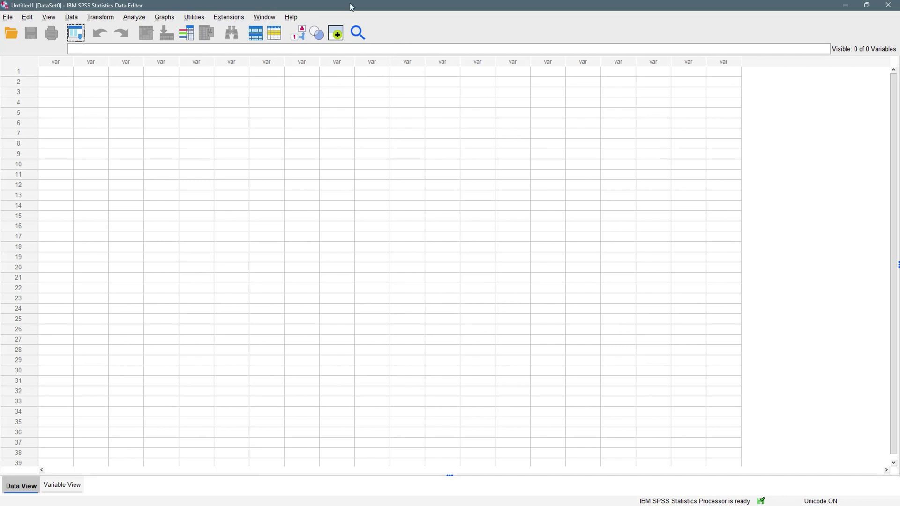
Import the car price dataset.xlsx workbook into the Data Editor with the default Excel read settings
click(8, 17)
mouse_move(79, 52)
click(170, 66)
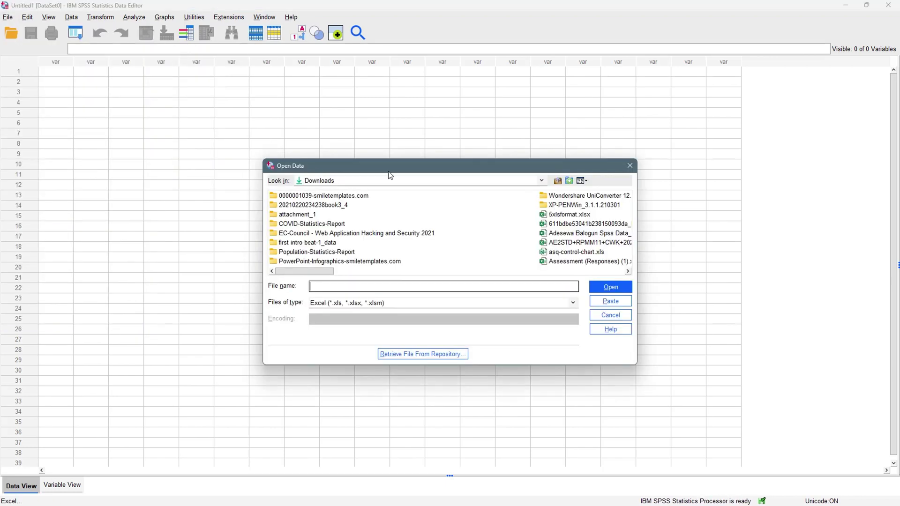
drag(305, 271, 407, 276)
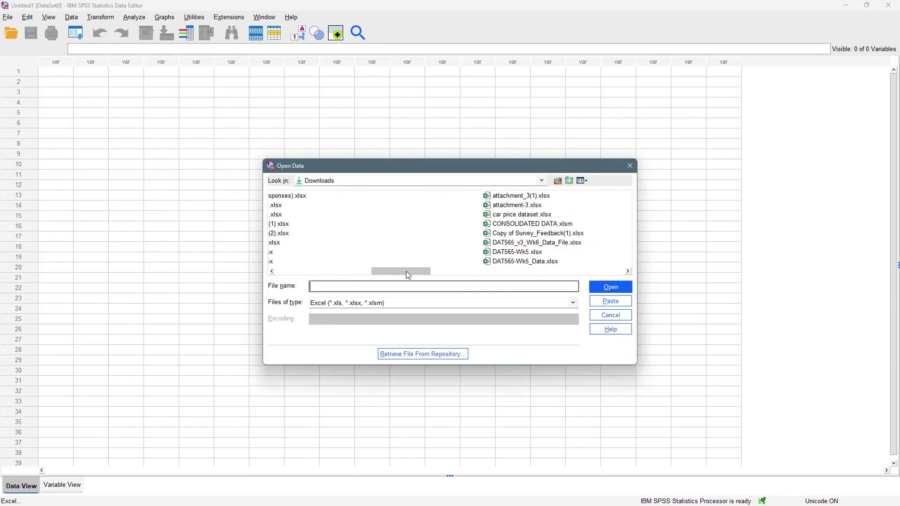
click(522, 214)
click(612, 287)
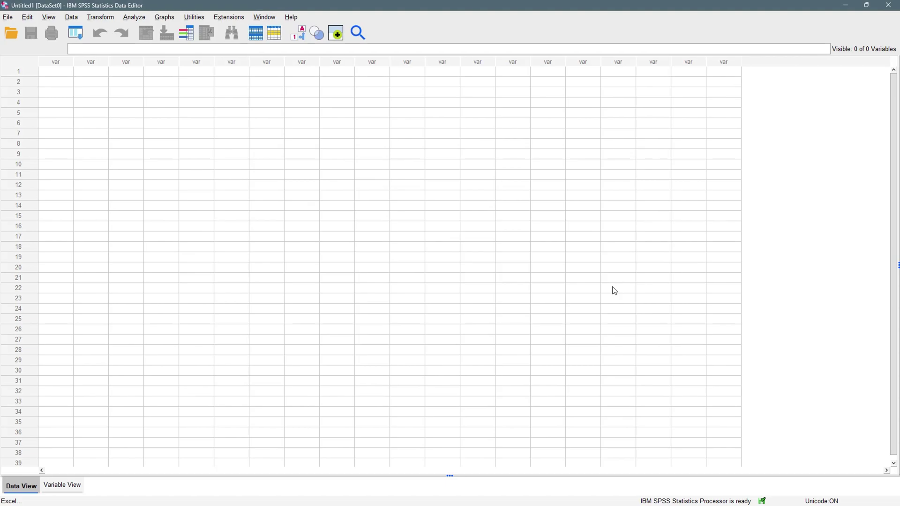
click(398, 382)
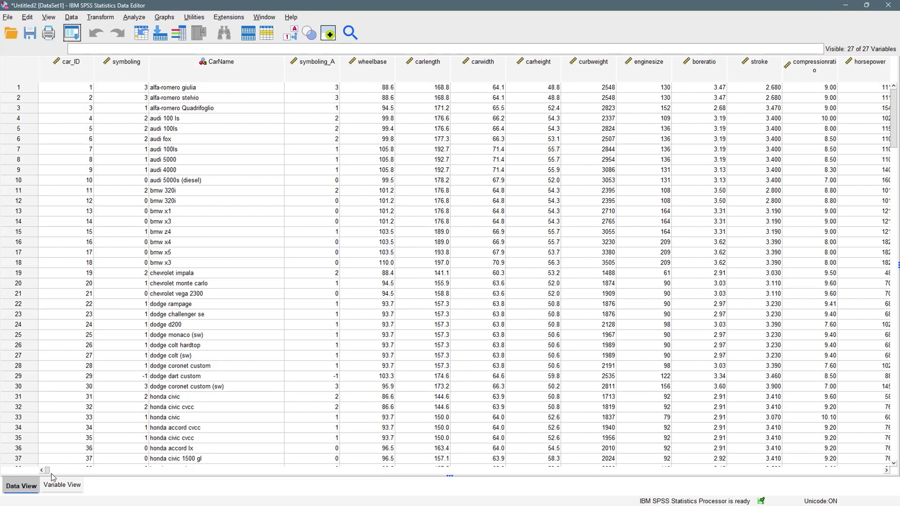
Scroll across the car data columns in Data View, then switch to Variable View
drag(47, 470, 586, 471)
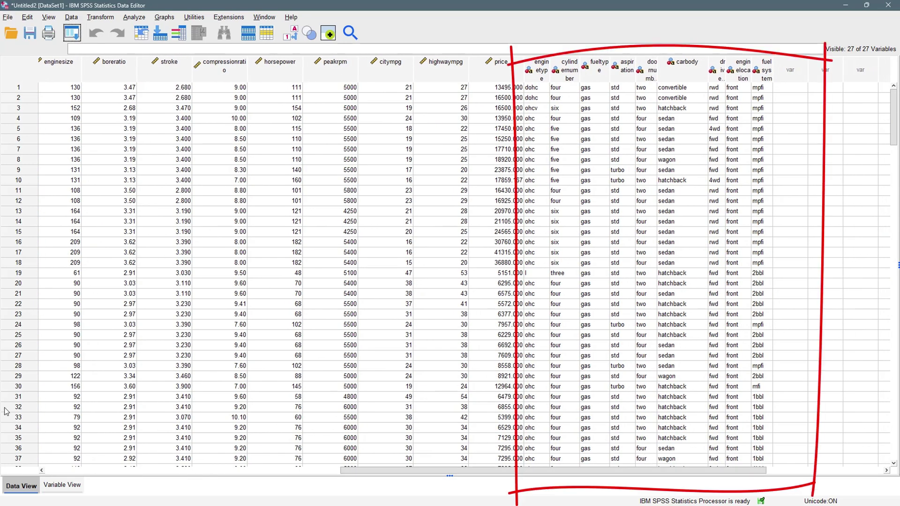
mouse_move(409, 471)
mouse_down()
mouse_move(111, 474)
mouse_move(165, 471)
mouse_up()
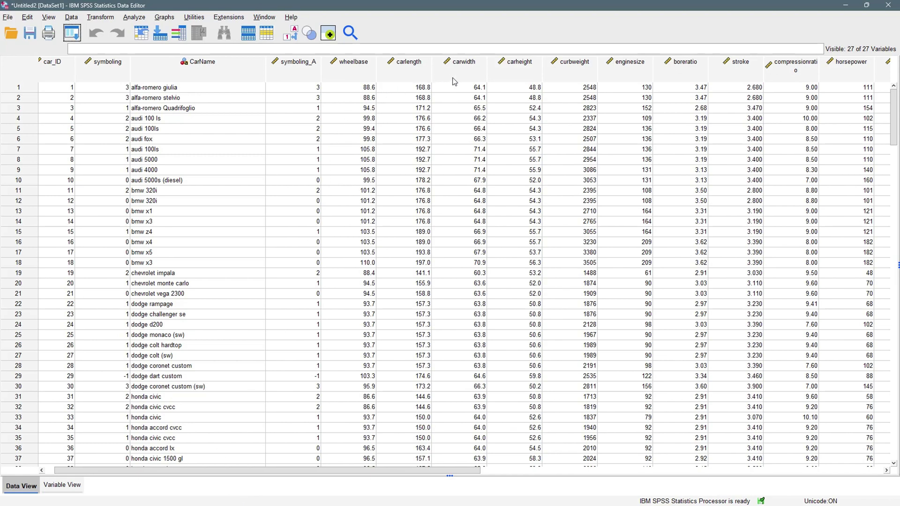
click(61, 485)
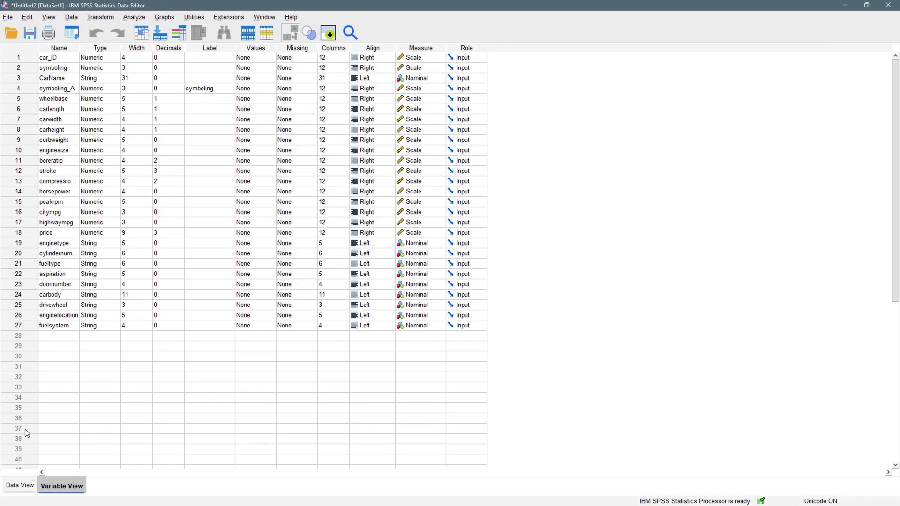
Return to Data View and start a Descriptives analysis from Analyze > Descriptive Statistics
click(21, 486)
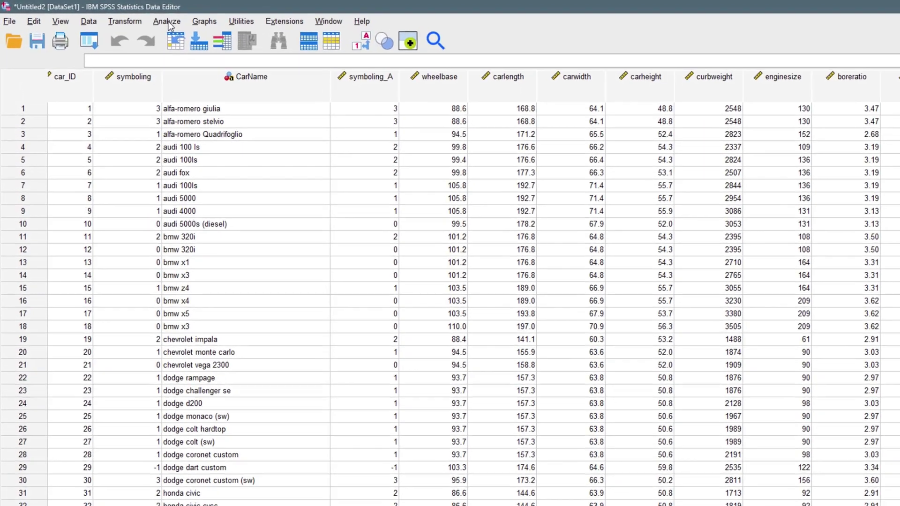
click(134, 17)
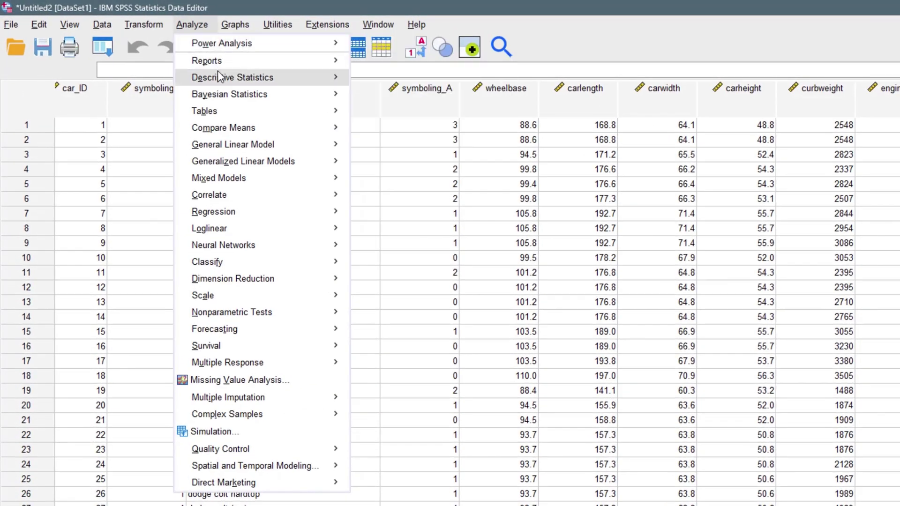
mouse_move(225, 77)
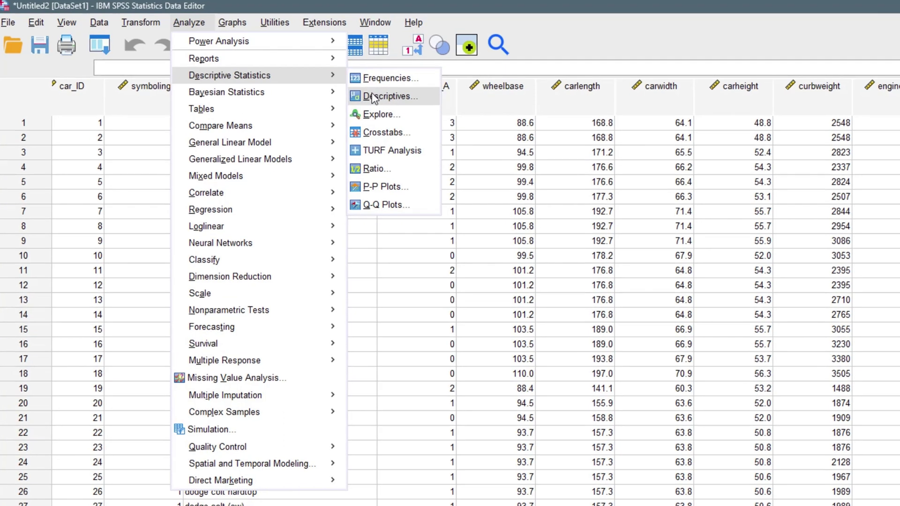
click(398, 98)
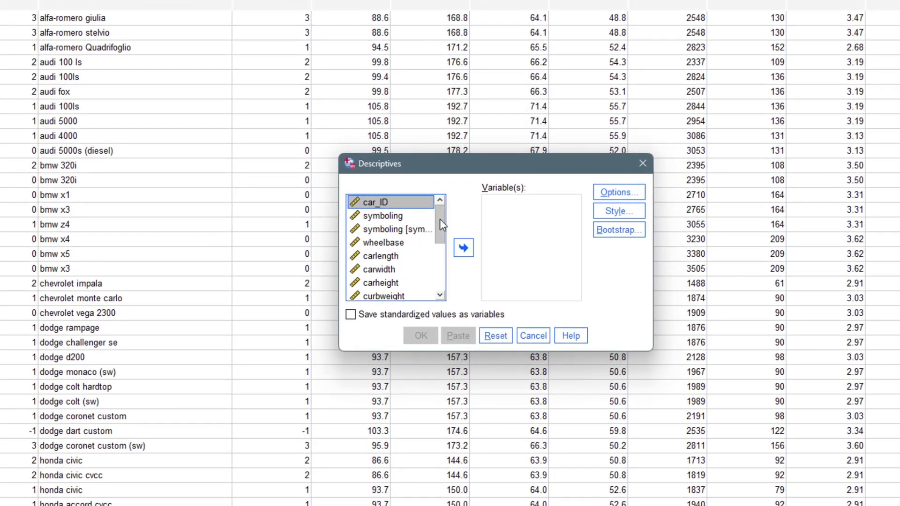
Place carlength in the Descriptives Variable(s) list
scroll(441, 223, down, 1)
drag(445, 229, 442, 211)
drag(440, 221, 440, 201)
click(388, 257)
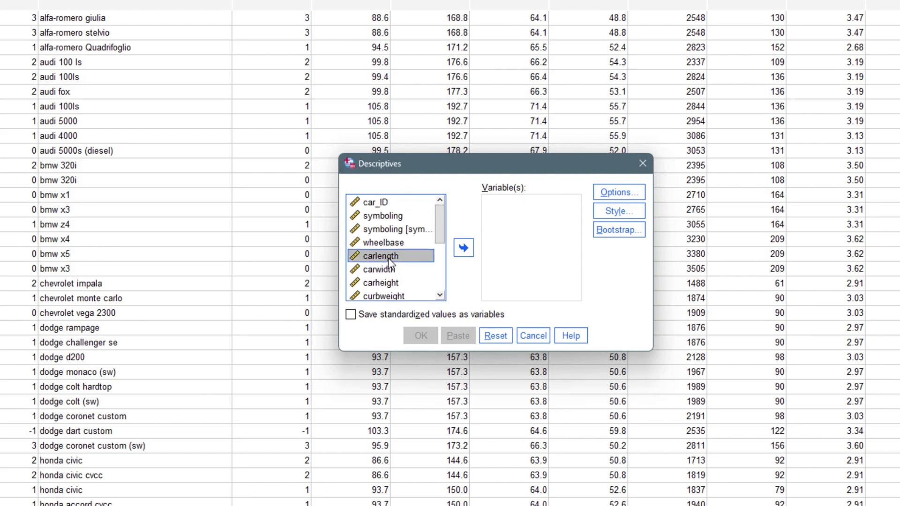
click(463, 248)
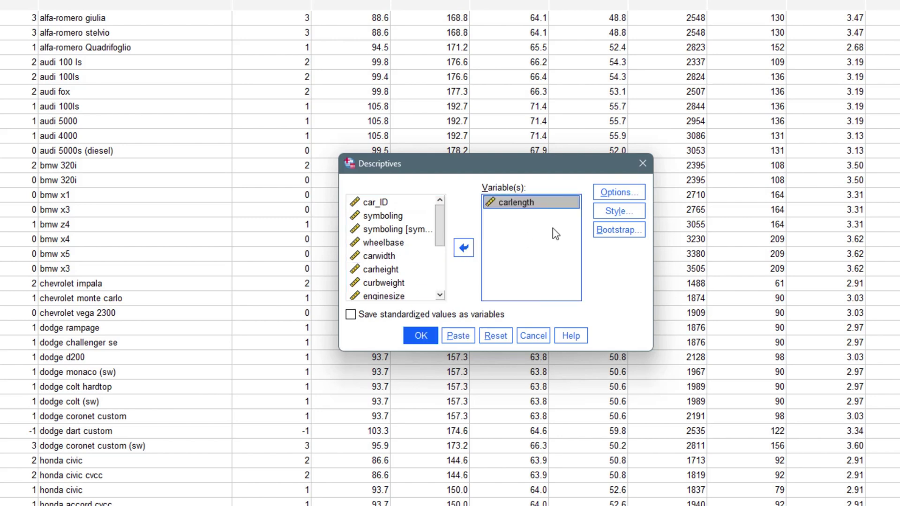
click(502, 205)
click(469, 256)
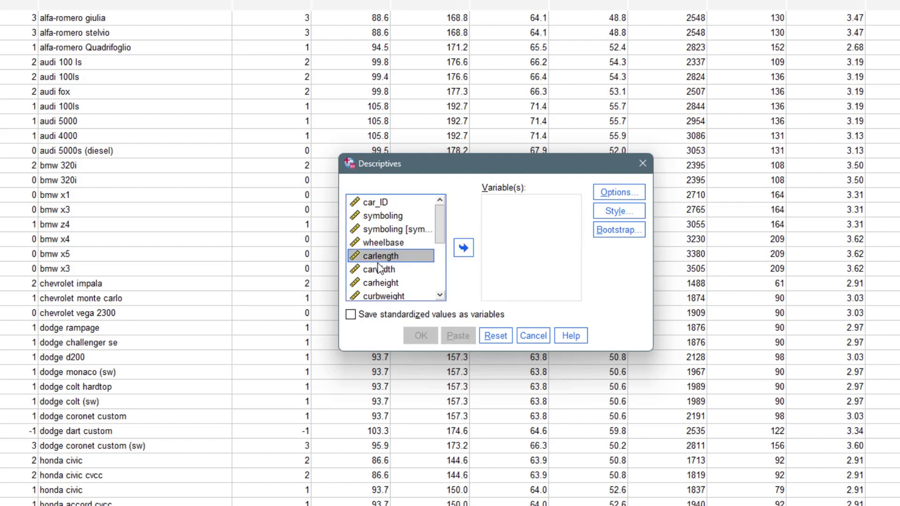
drag(378, 255, 530, 238)
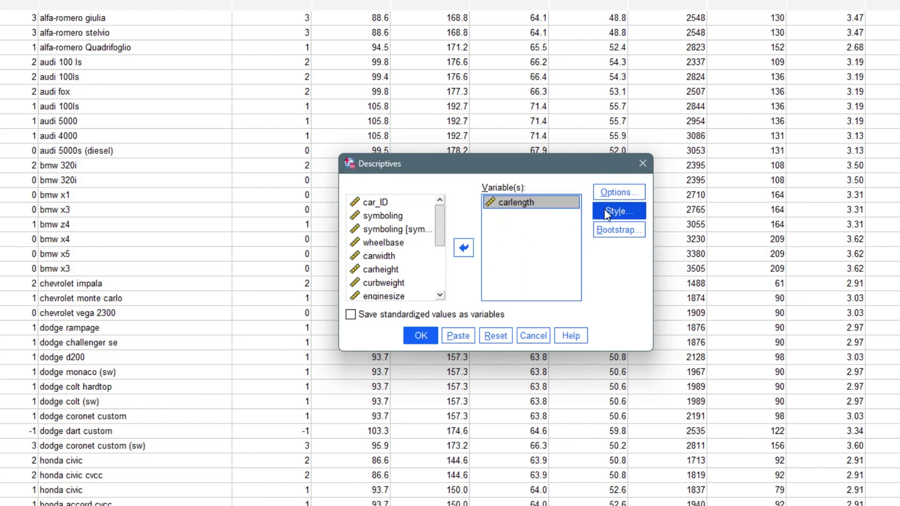
click(633, 192)
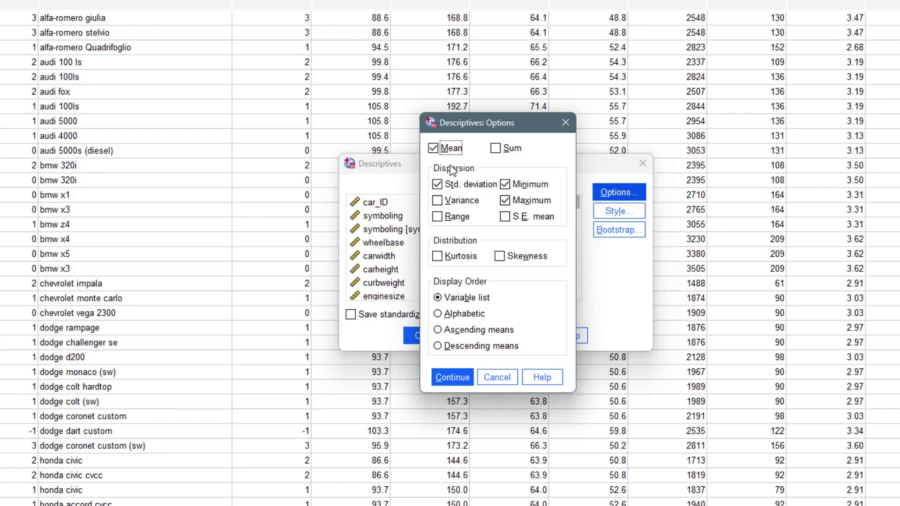
Tick Sum, Variance, Range, S.E. mean, Kurtosis and Skewness in Descriptives Options
click(497, 149)
click(436, 201)
click(438, 218)
click(505, 217)
click(438, 257)
click(500, 256)
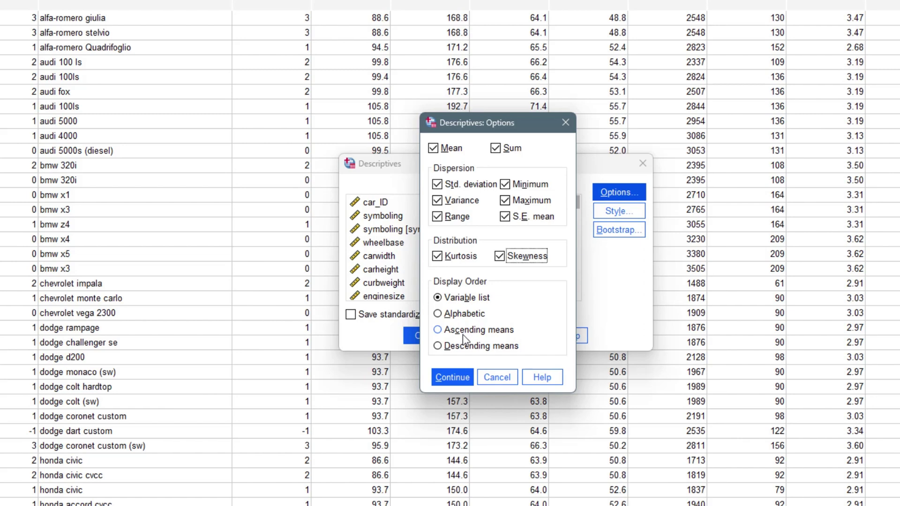
click(457, 379)
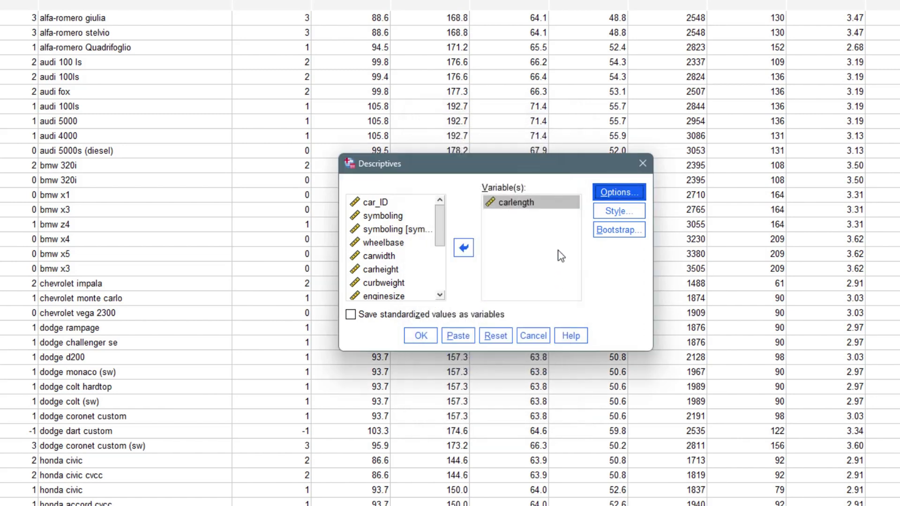
click(608, 218)
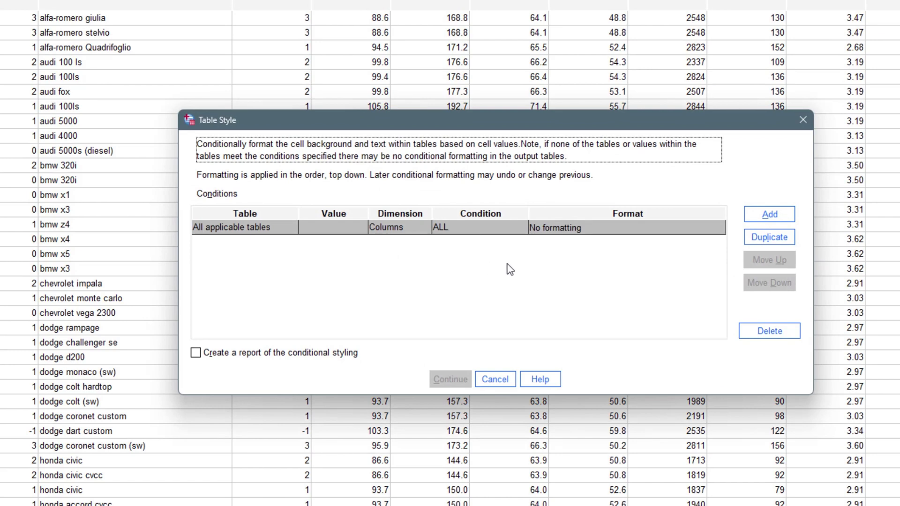
click(803, 121)
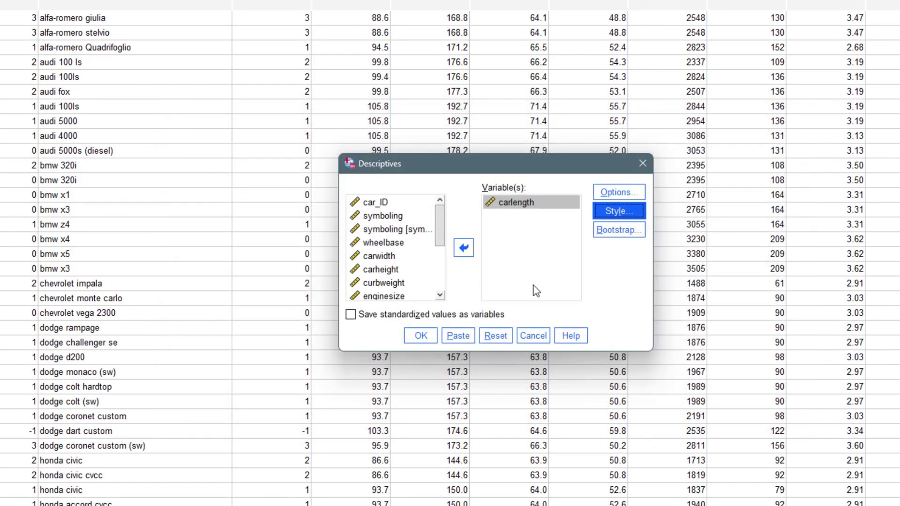
click(617, 231)
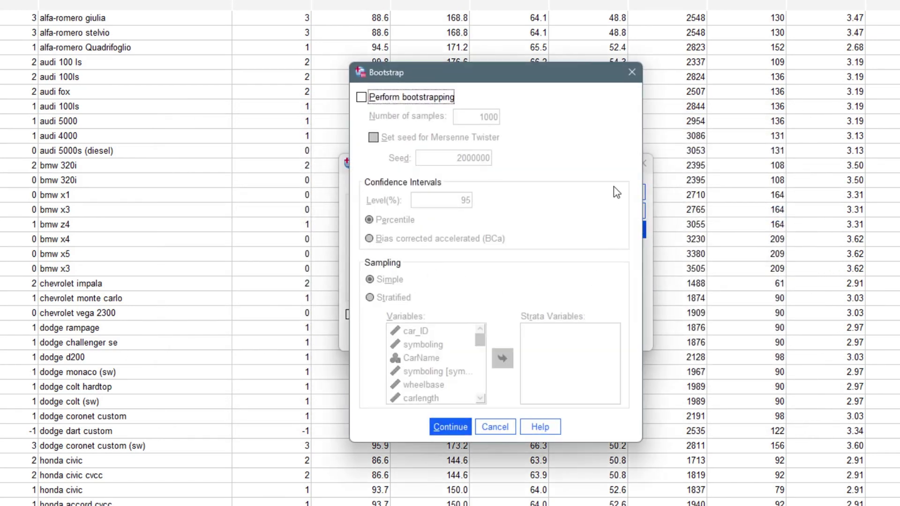
click(630, 73)
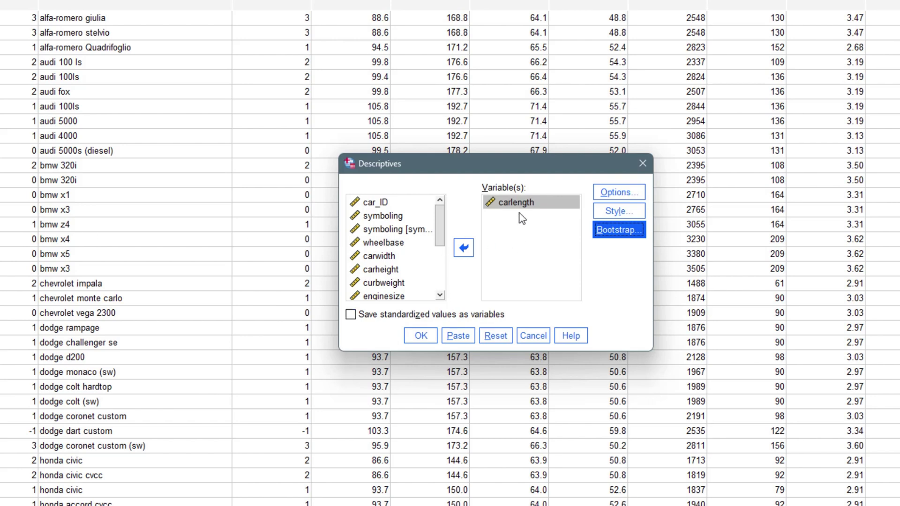
click(424, 337)
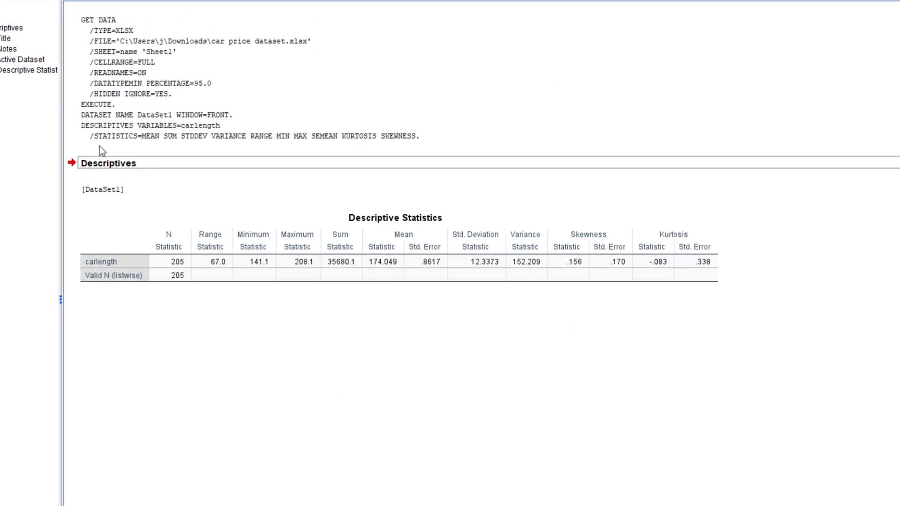
click(289, 232)
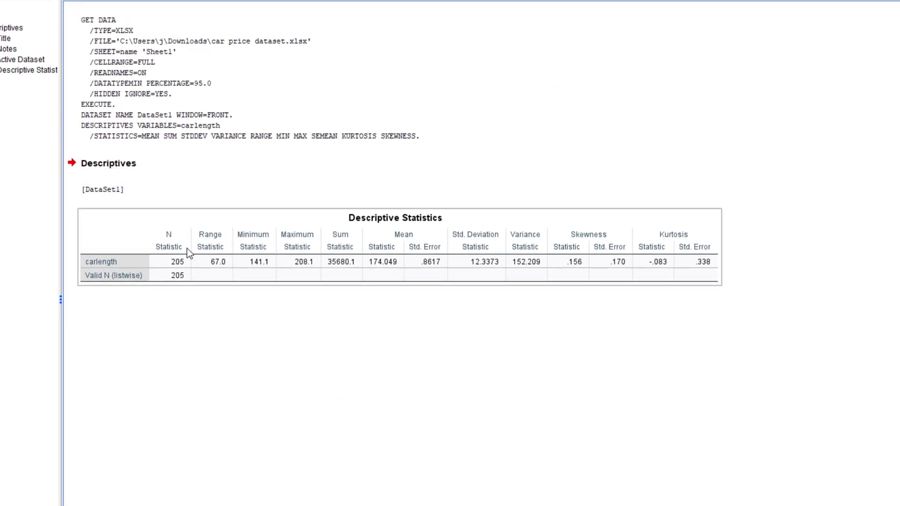
click(529, 305)
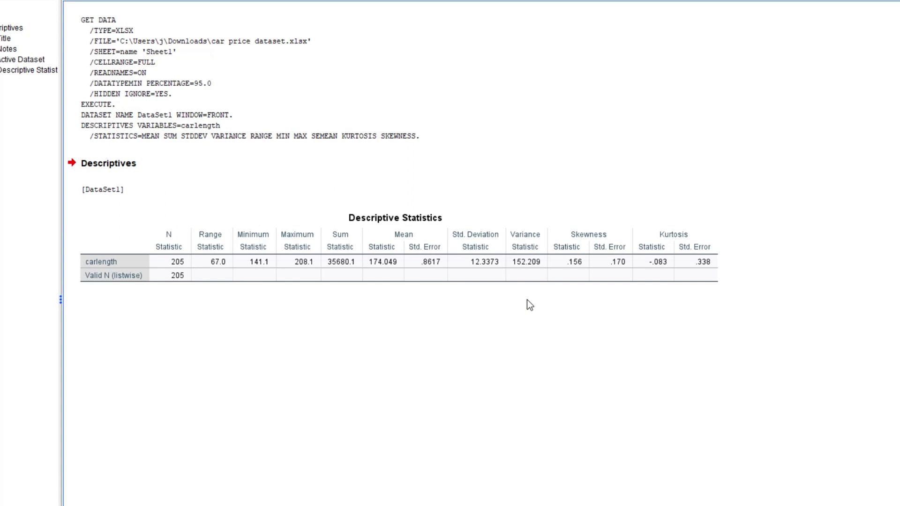
click(340, 235)
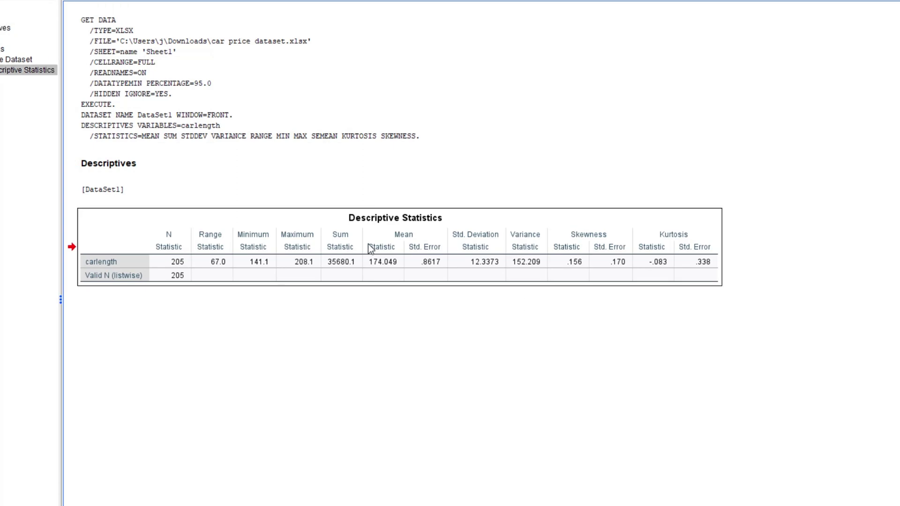
Set the whole Descriptive Statistics table's font to Times New Roman, size 9
double_click(400, 242)
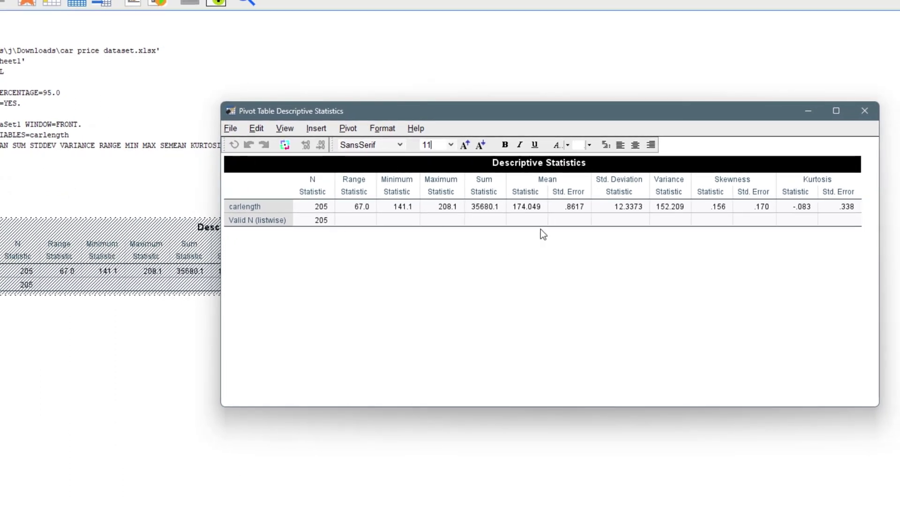
key(ctrl+a)
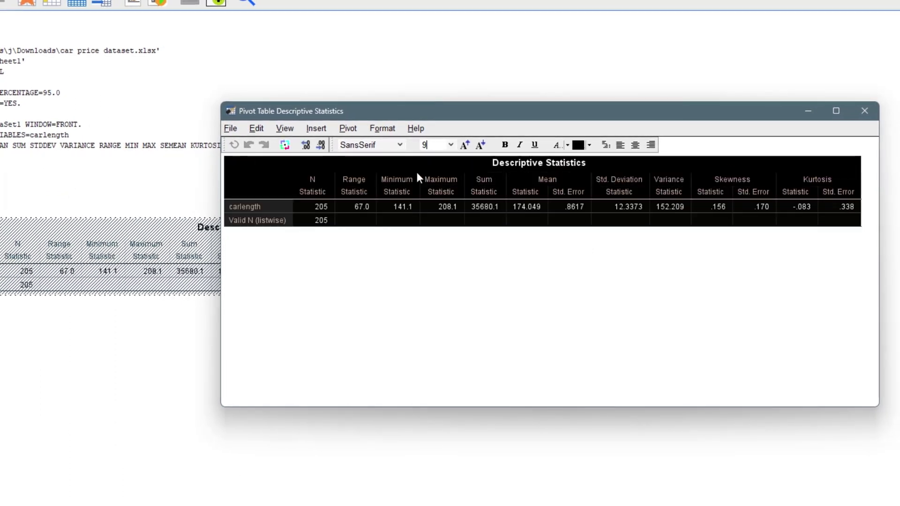
click(401, 145)
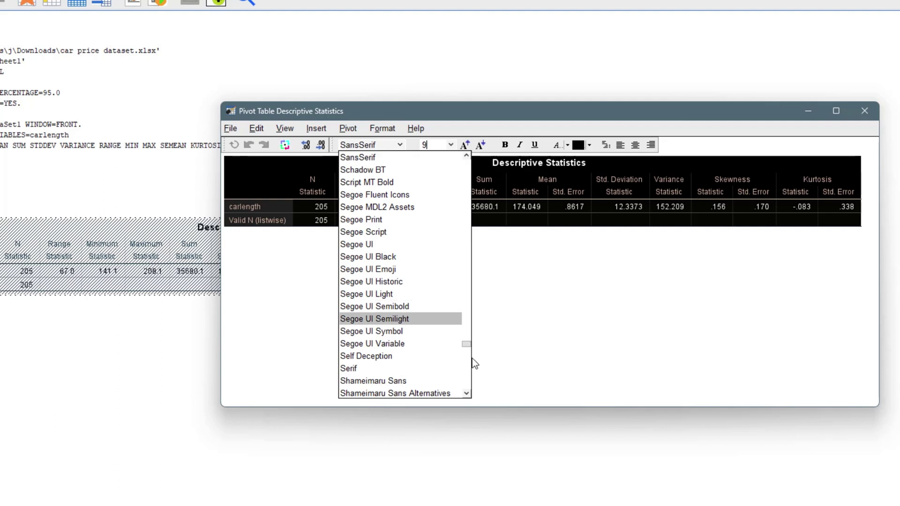
click(466, 393)
click(466, 393)
click(466, 393)
click(467, 393)
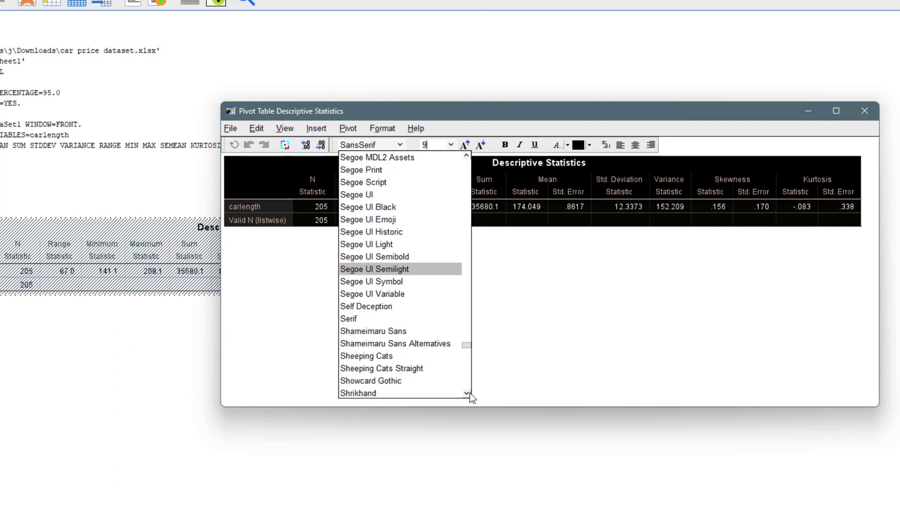
click(466, 394)
click(466, 393)
scroll(470, 393, down, 4)
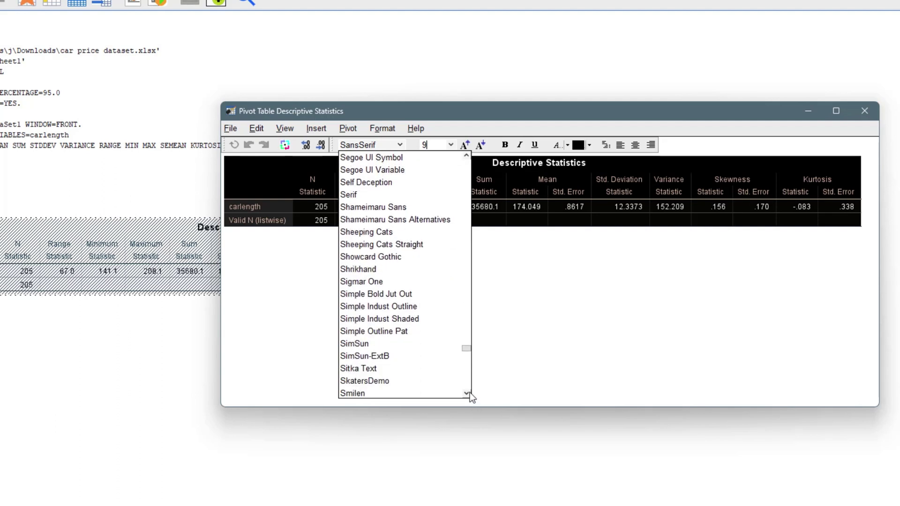
drag(468, 352, 468, 382)
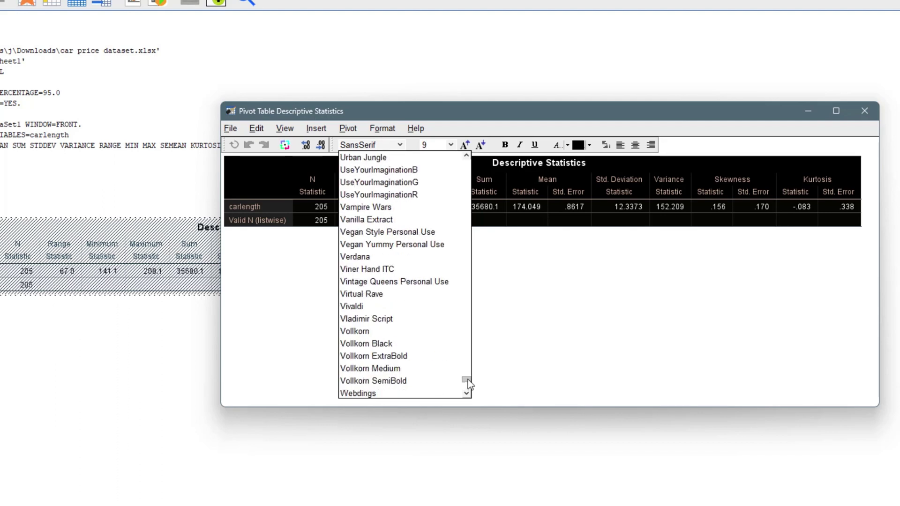
click(467, 158)
drag(467, 158, 467, 159)
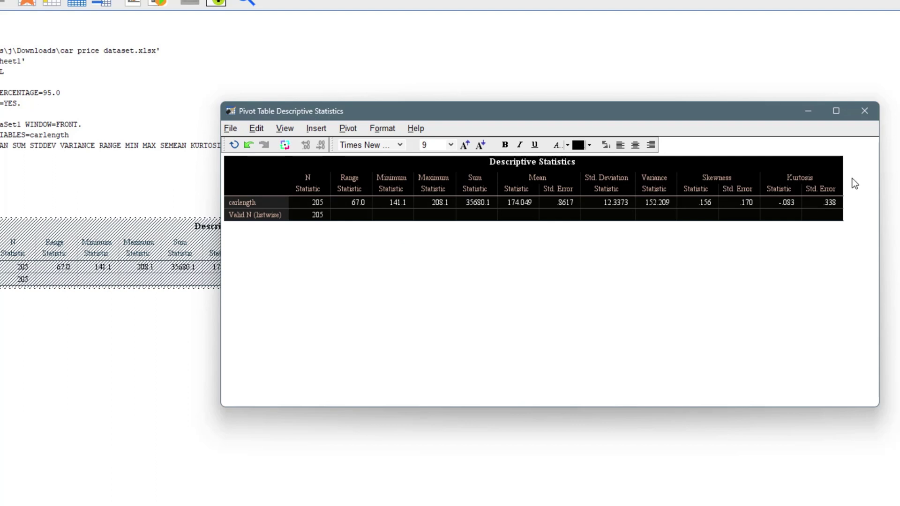
Transpose the table's rows and columns and close the pivot editor
click(355, 129)
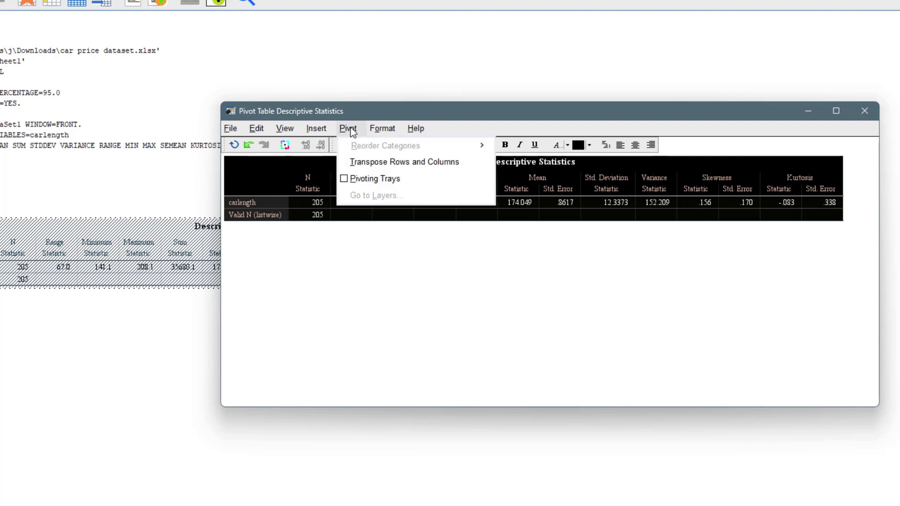
click(367, 163)
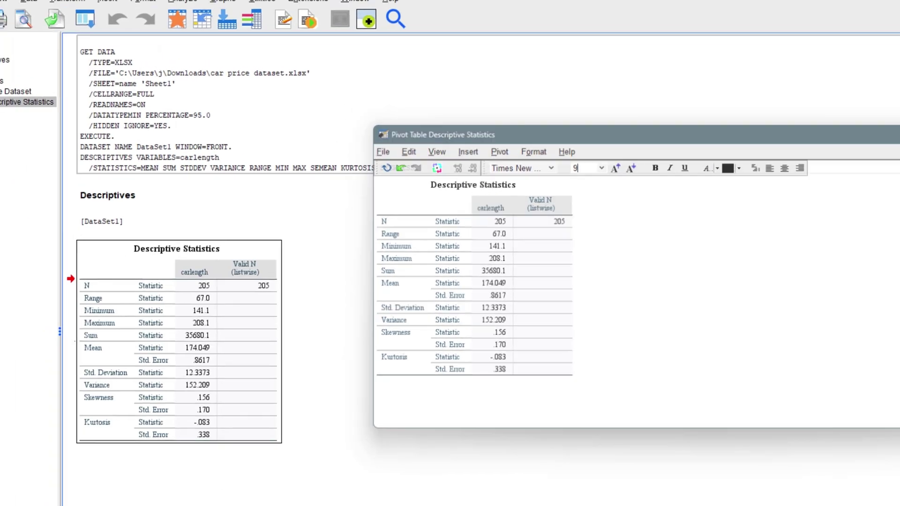
click(864, 111)
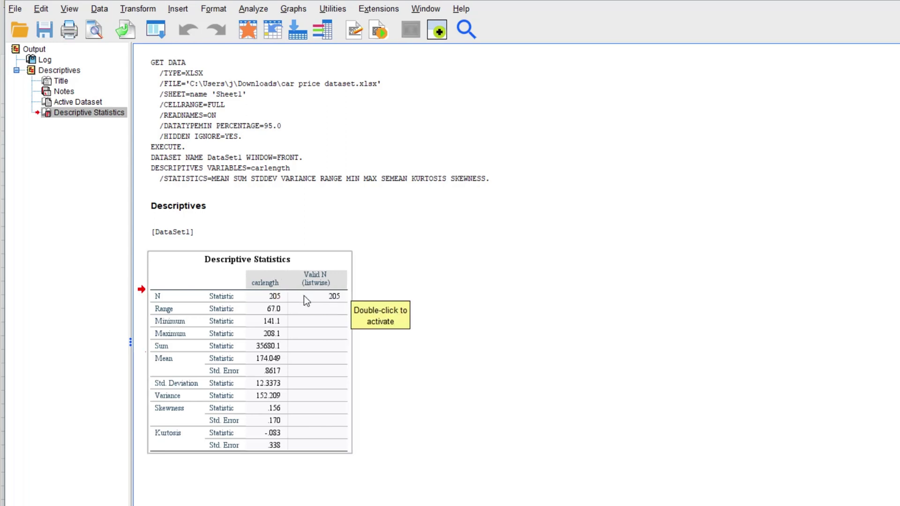
Change the carlength table's title to 'Car length' in the pivot table editor
double_click(269, 263)
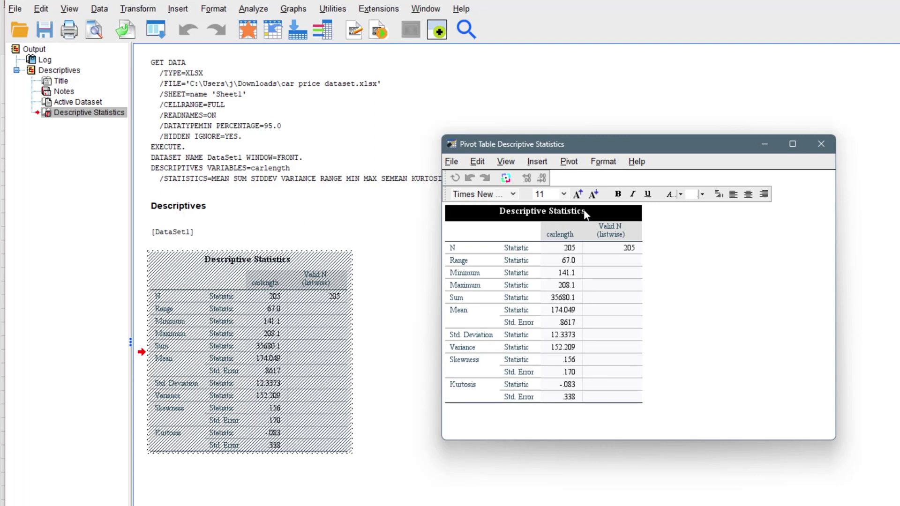
double_click(592, 214)
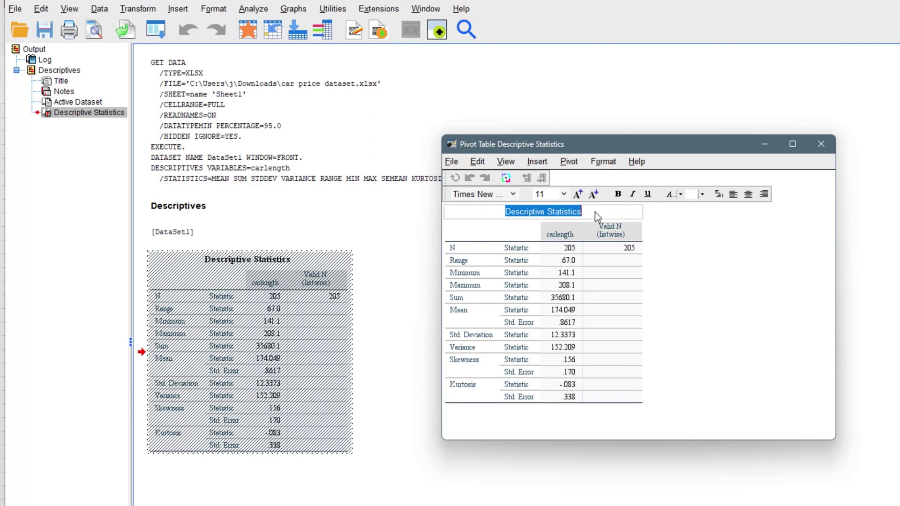
text(Car kengt)
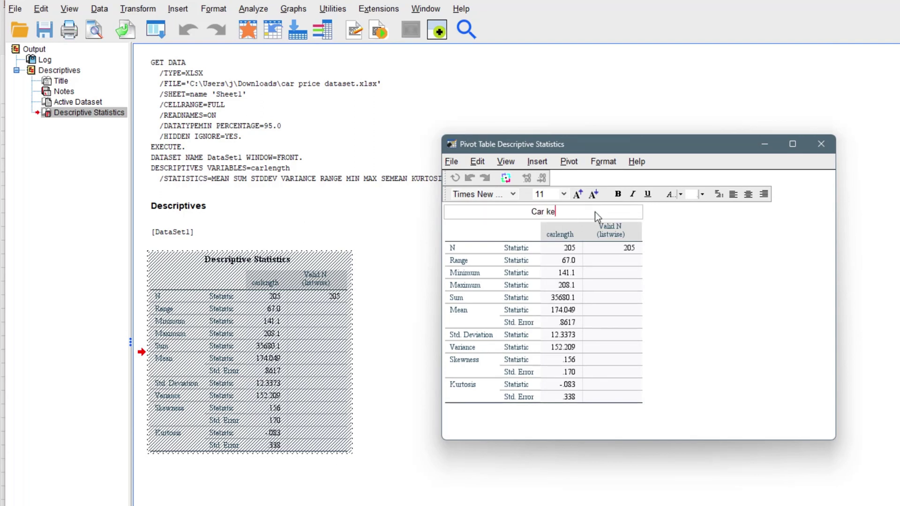
key(BackSpace)
key(BackSpace)
key(BackSpace)
key(BackSpace)
key(BackSpace)
text(length)
key(Return)
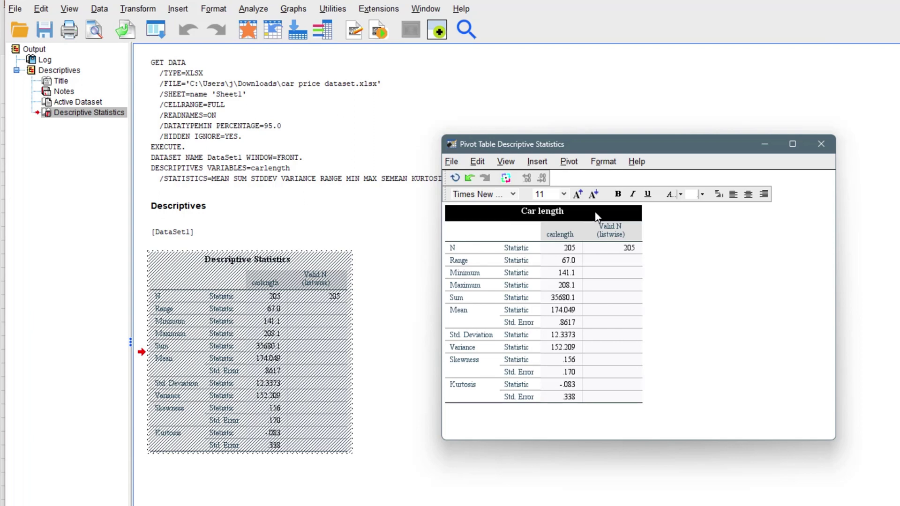
click(823, 143)
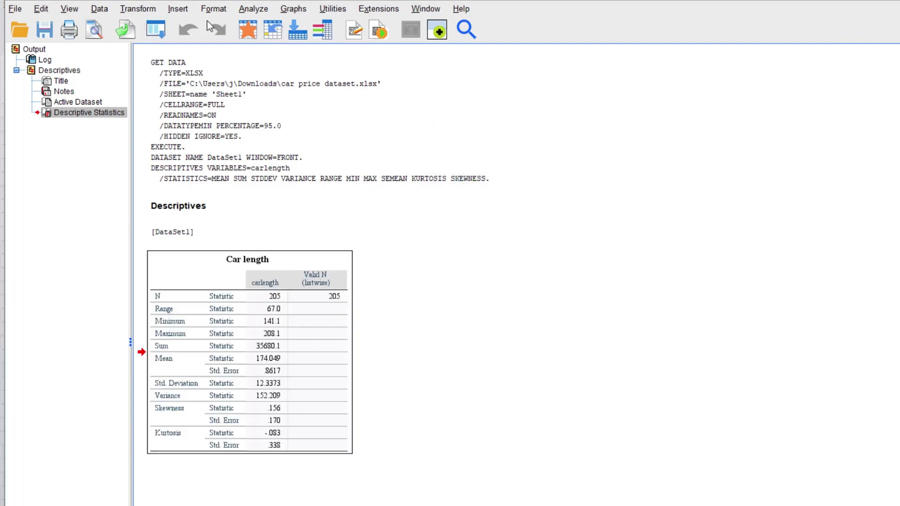
Reopen Descriptives and remove carlength from the analysed variables
click(256, 9)
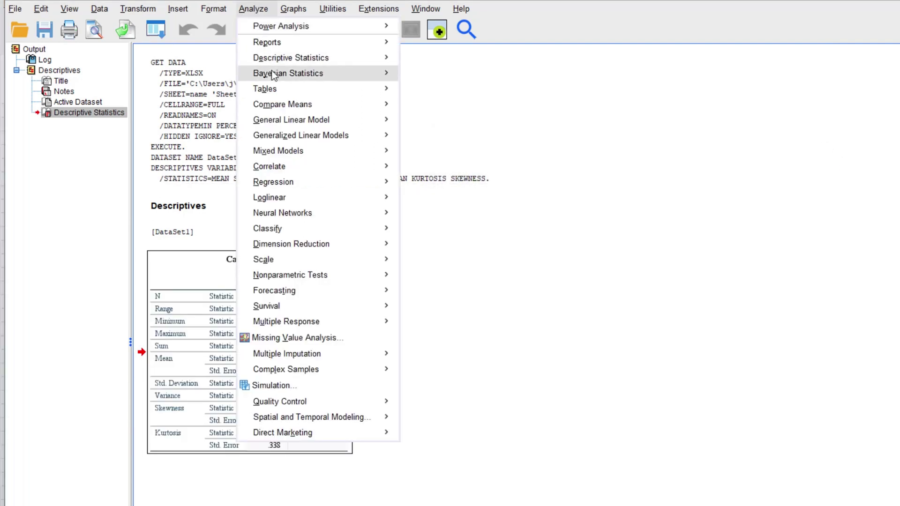
mouse_move(300, 57)
click(420, 74)
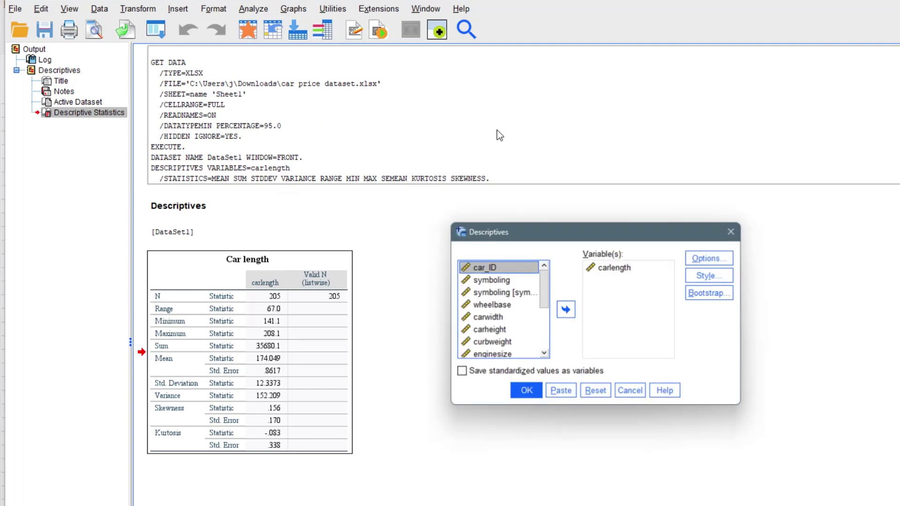
click(619, 267)
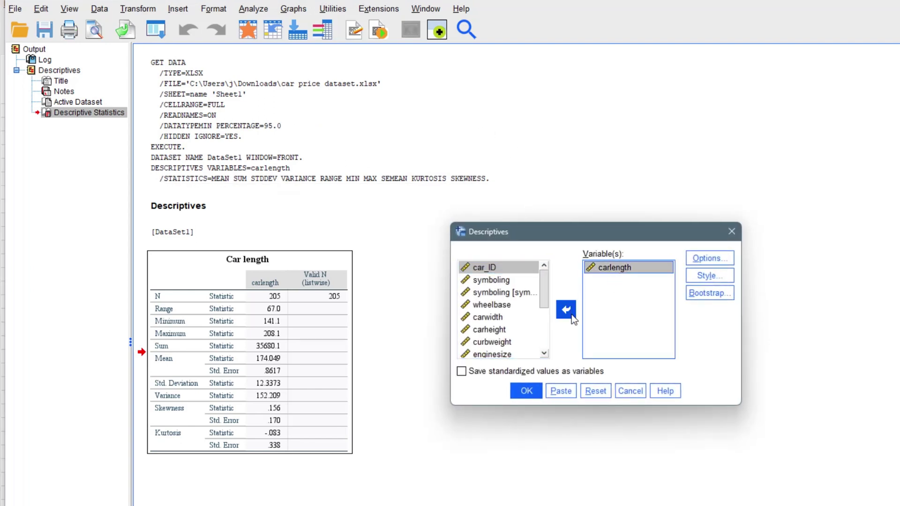
click(567, 311)
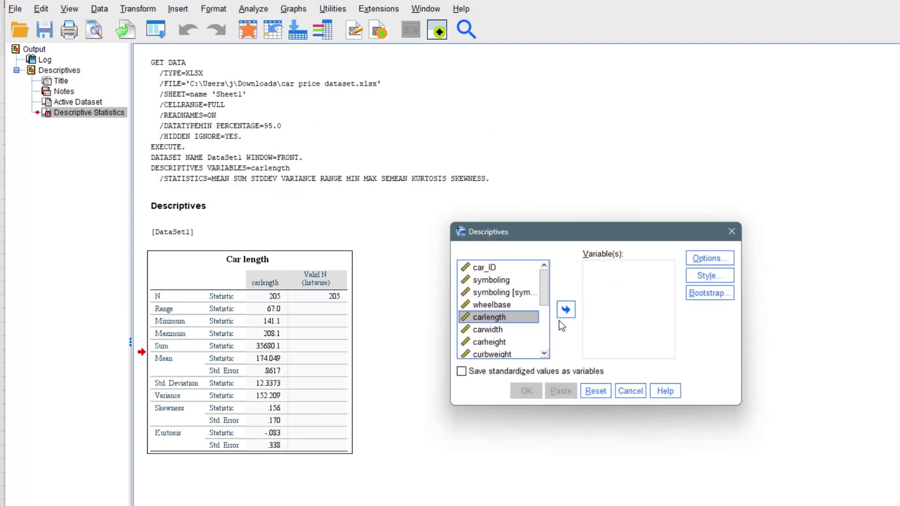
Run Descriptives on carwidth, carheight, curbweight and enginesize
click(490, 330)
click(565, 309)
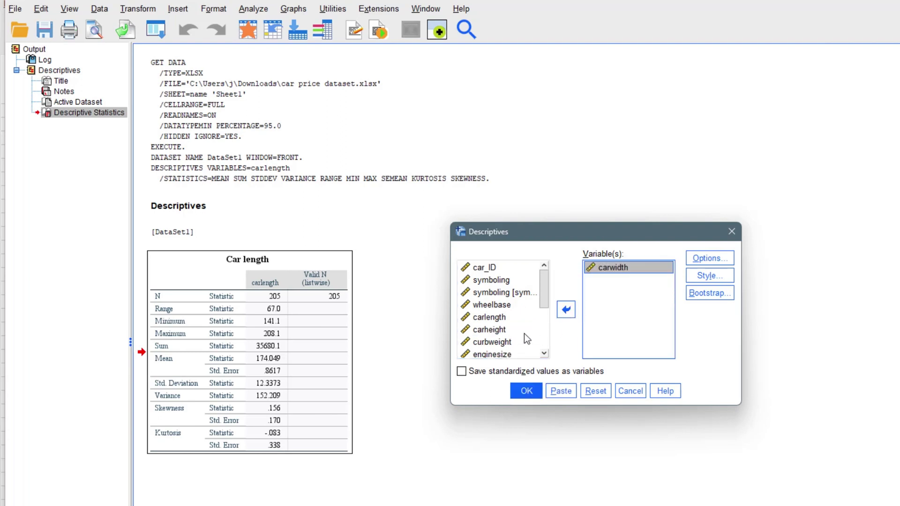
click(507, 331)
click(566, 310)
click(506, 331)
click(567, 311)
click(511, 330)
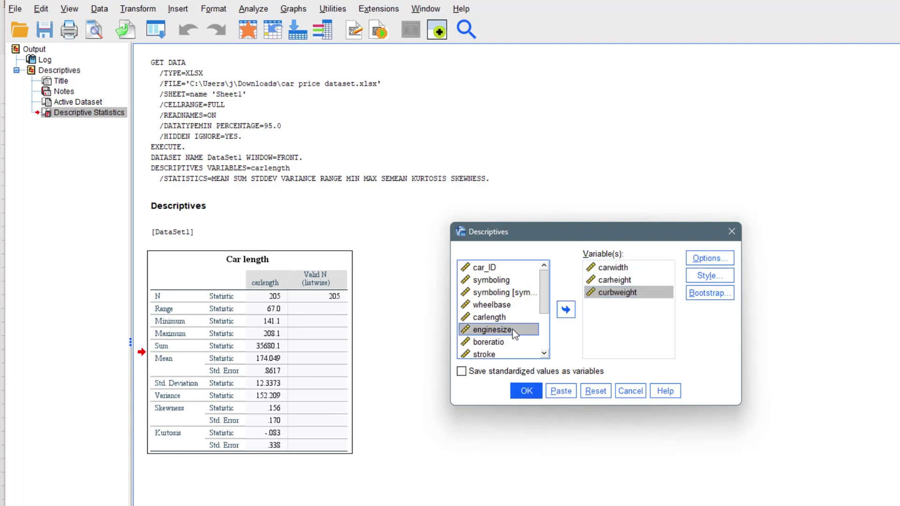
click(566, 309)
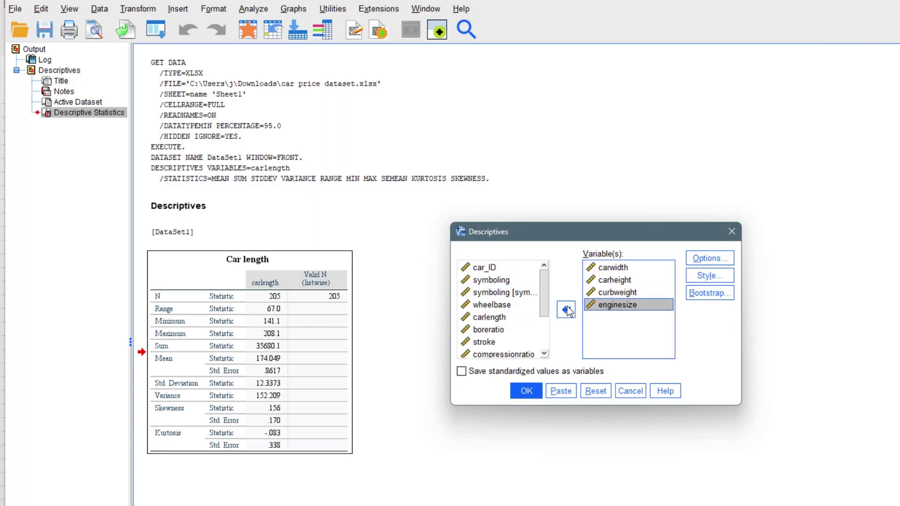
click(526, 391)
click(464, 437)
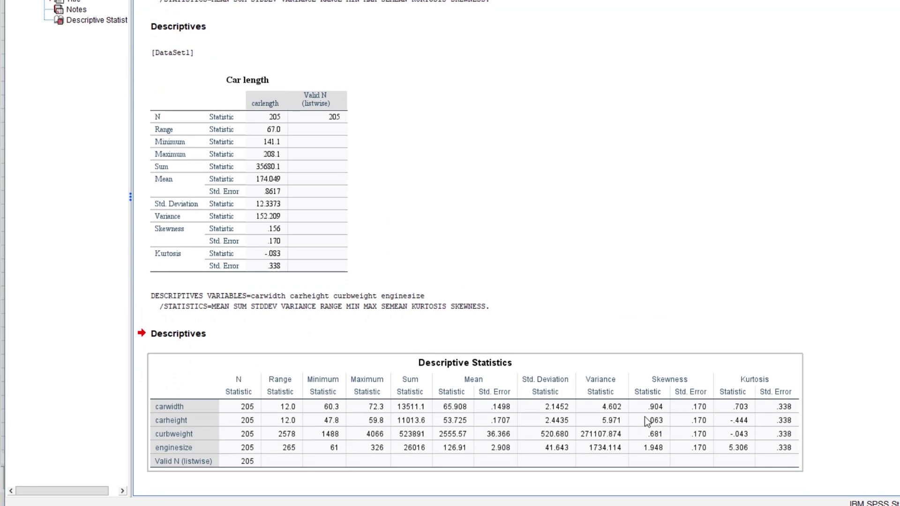
Select the DESCRIPTIVES command text in the output, then open the Analyze menu
click(471, 295)
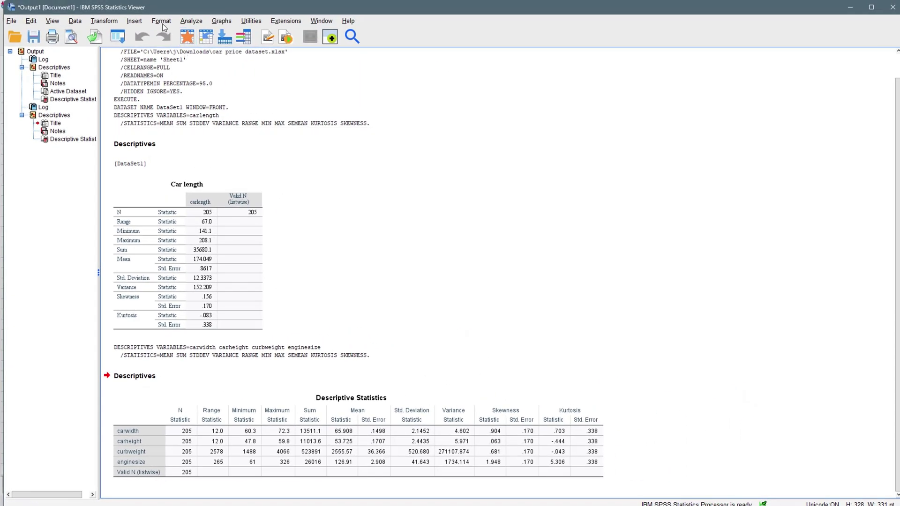
click(190, 23)
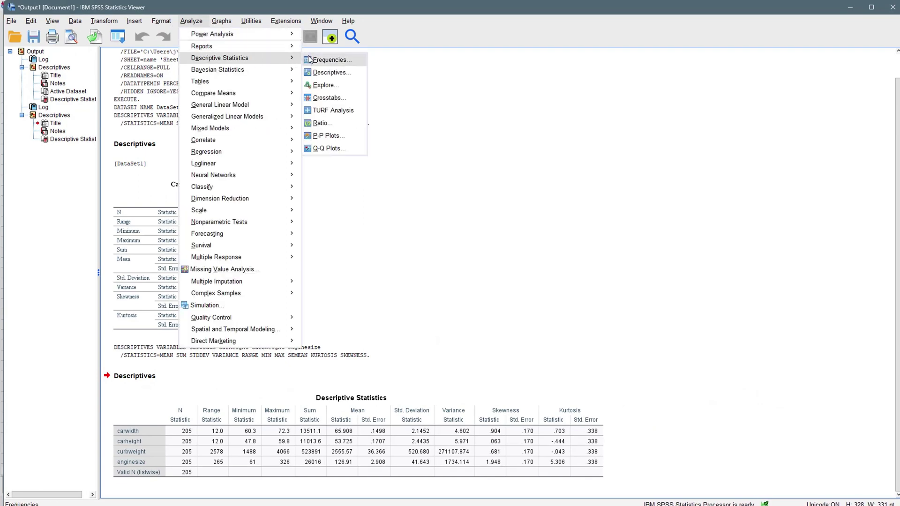
Set up Frequencies on drivewheel, leaving the Statistics options unticked
click(331, 58)
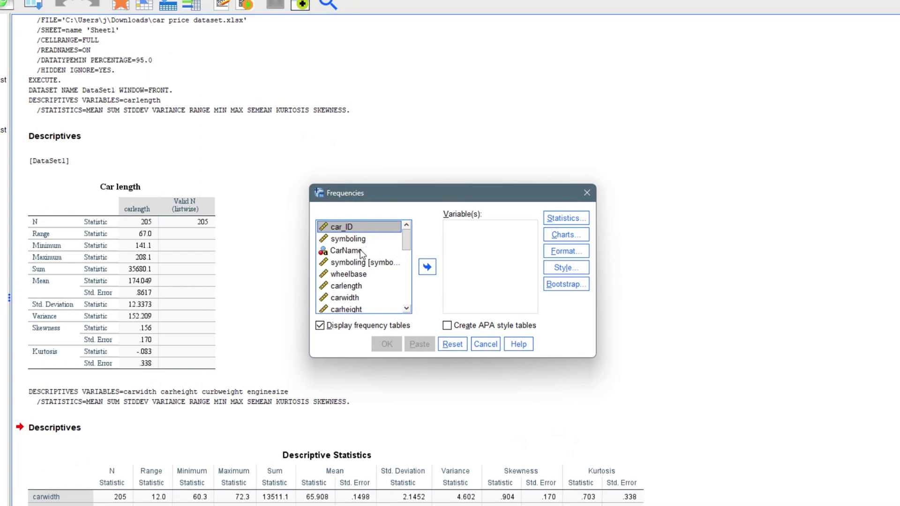
mouse_move(407, 235)
mouse_down()
mouse_move(406, 297)
mouse_move(414, 220)
mouse_up()
drag(406, 243, 412, 308)
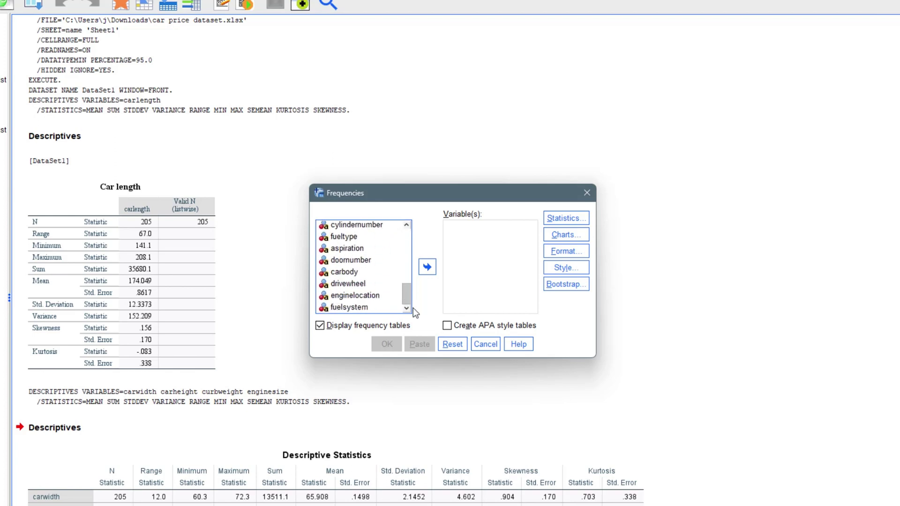
click(367, 284)
click(426, 268)
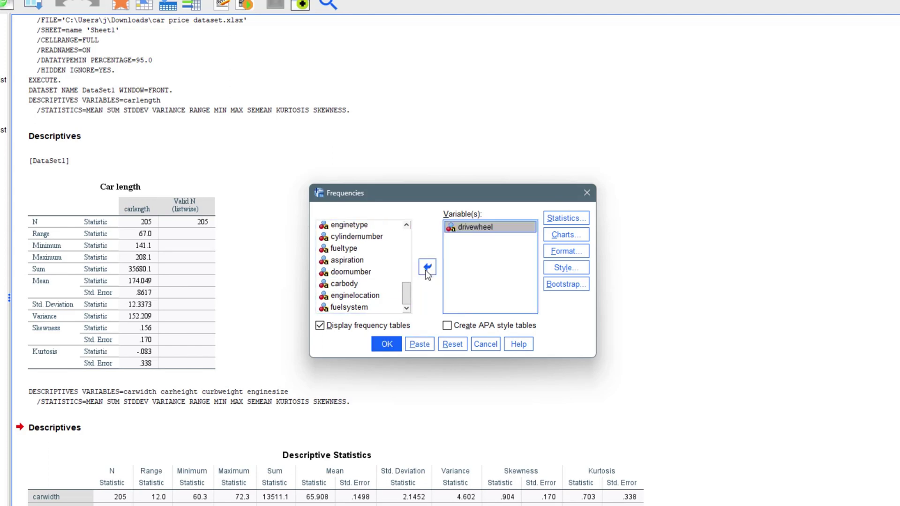
click(567, 222)
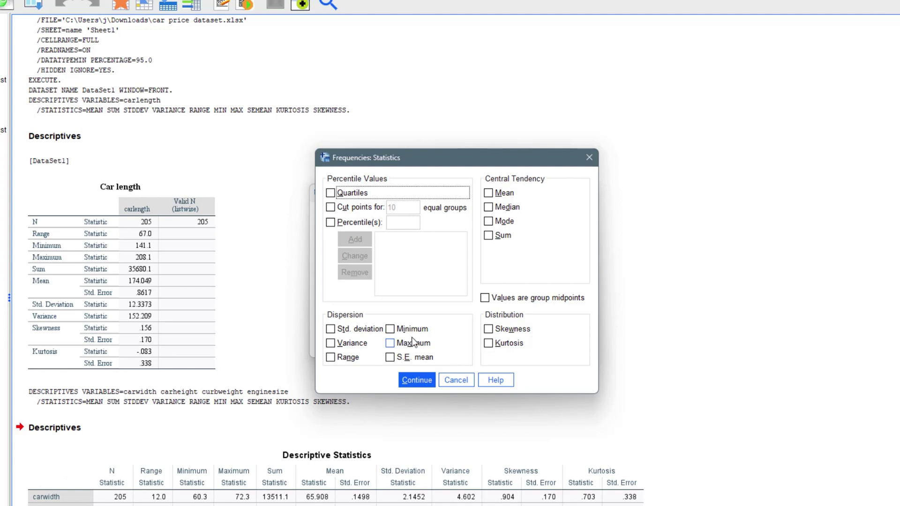
click(456, 380)
Choose bar charts and turn on APA style tables for the drivewheel frequencies
click(562, 237)
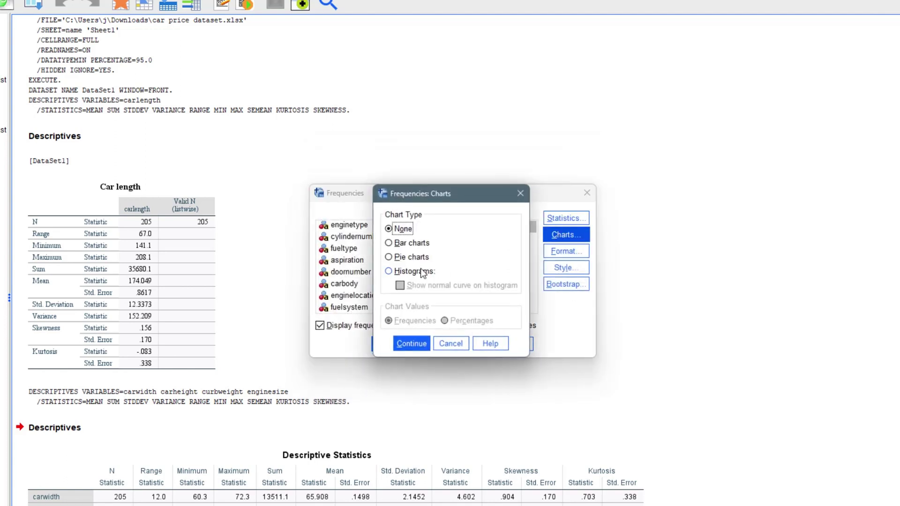
click(389, 243)
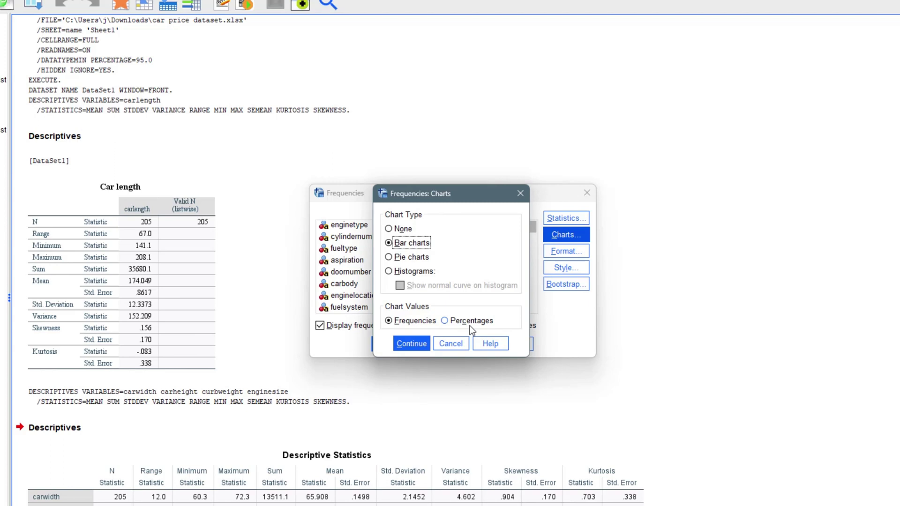
click(410, 344)
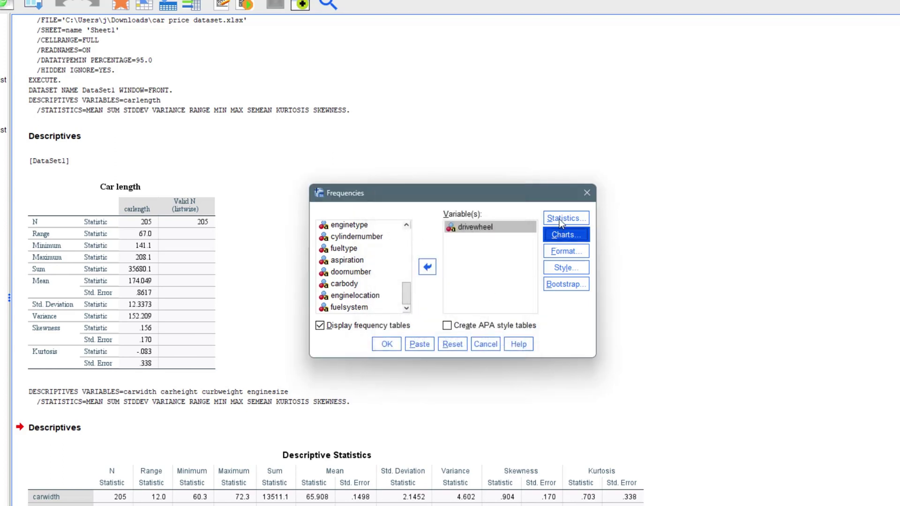
click(446, 326)
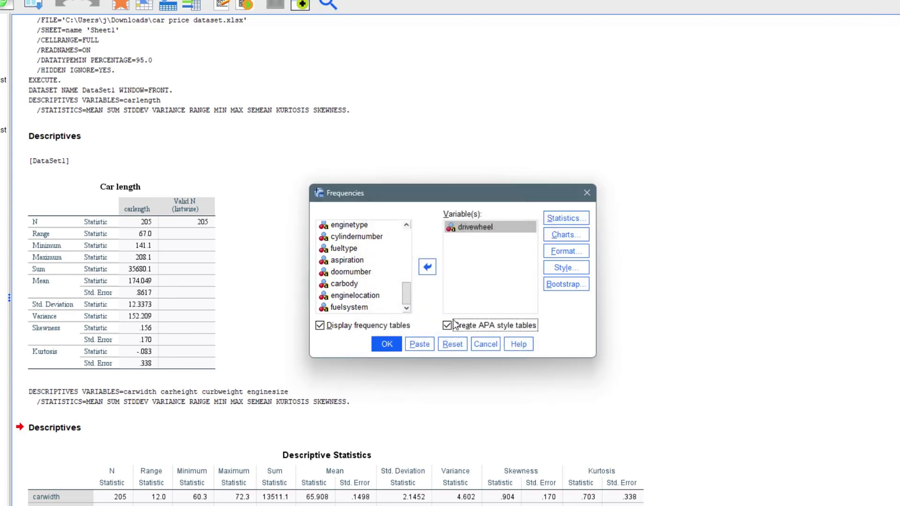
click(559, 255)
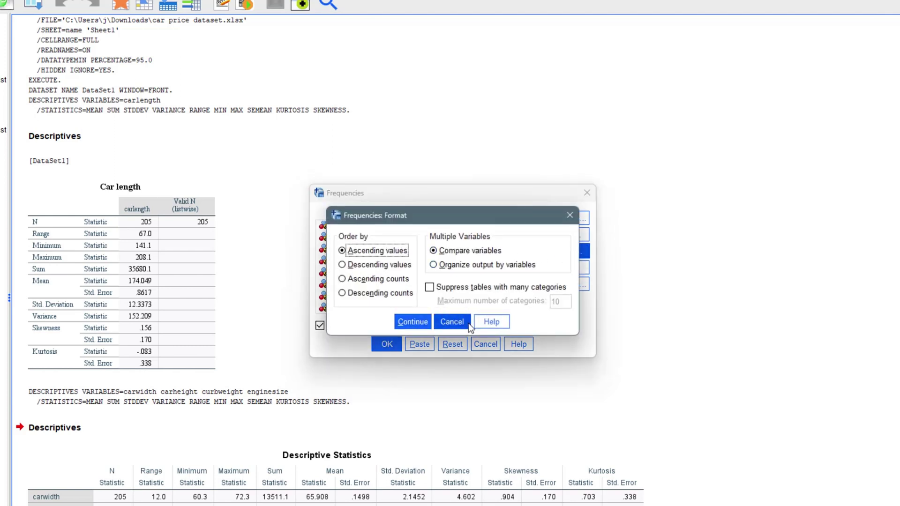
click(407, 321)
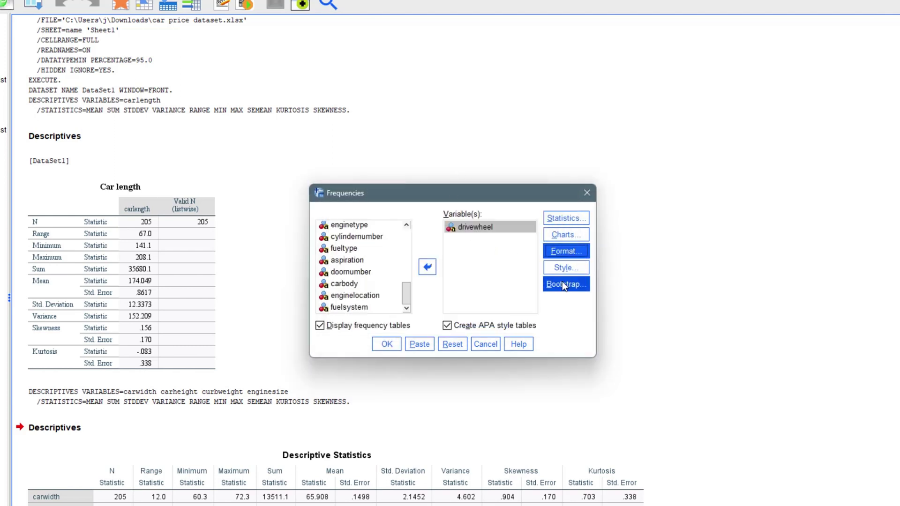
click(556, 218)
Tick Quartiles, Mean, Median and Mode in the Frequencies statistics
click(331, 194)
click(488, 193)
click(488, 207)
click(487, 221)
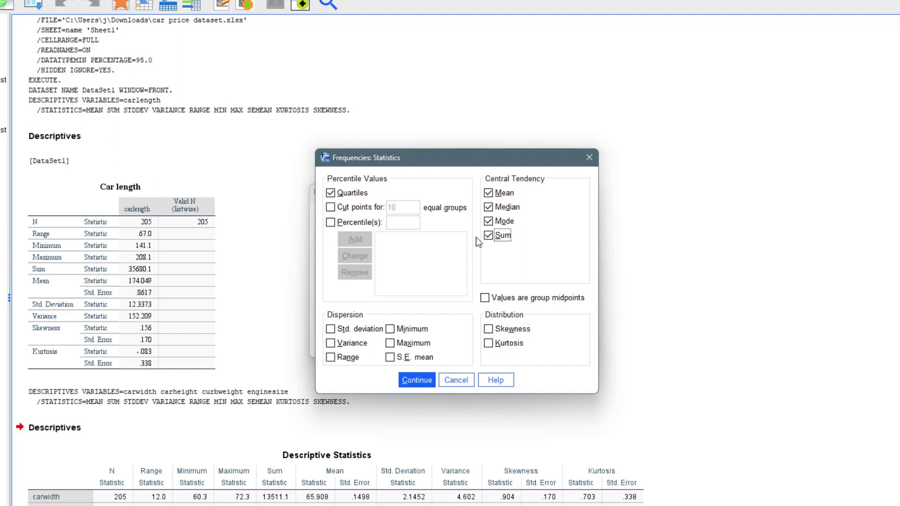
Add all dispersion statistics plus skewness and kurtosis, then run the drivewheel frequencies
click(336, 328)
click(396, 328)
click(331, 343)
click(390, 343)
click(390, 357)
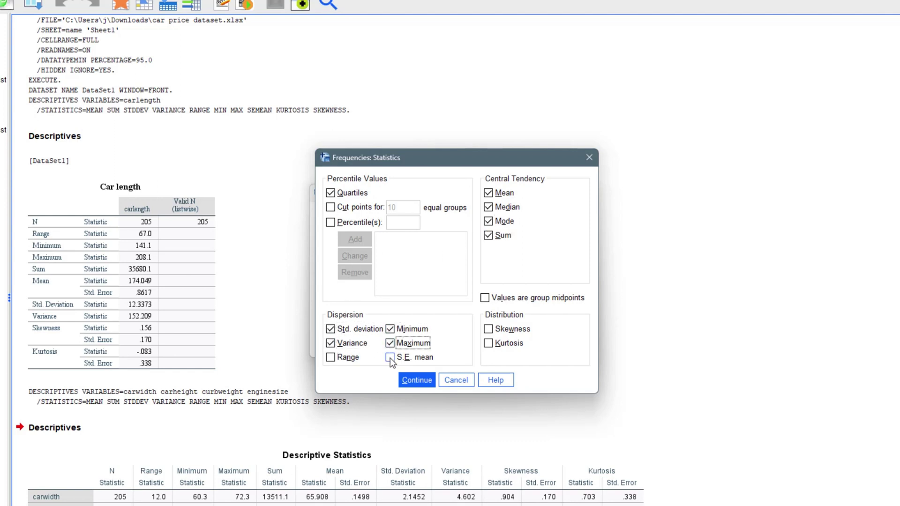
click(331, 358)
click(489, 328)
click(489, 344)
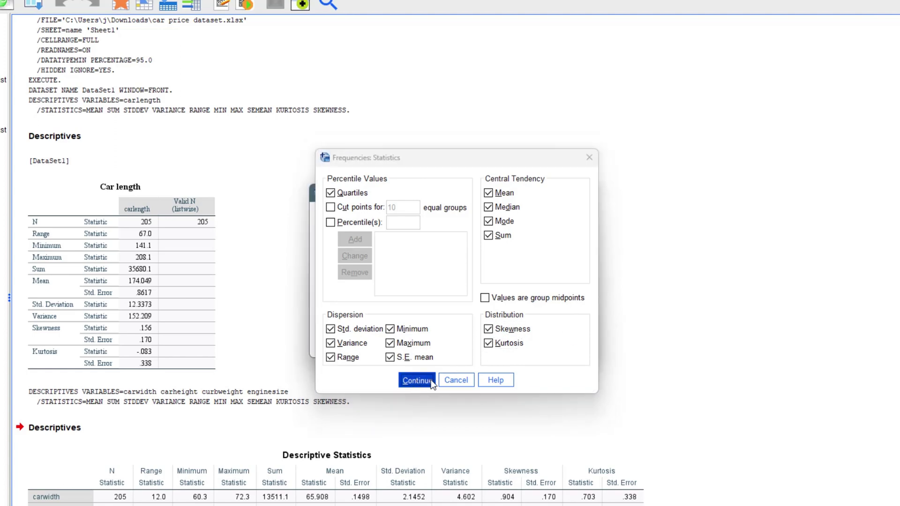
click(416, 380)
click(387, 344)
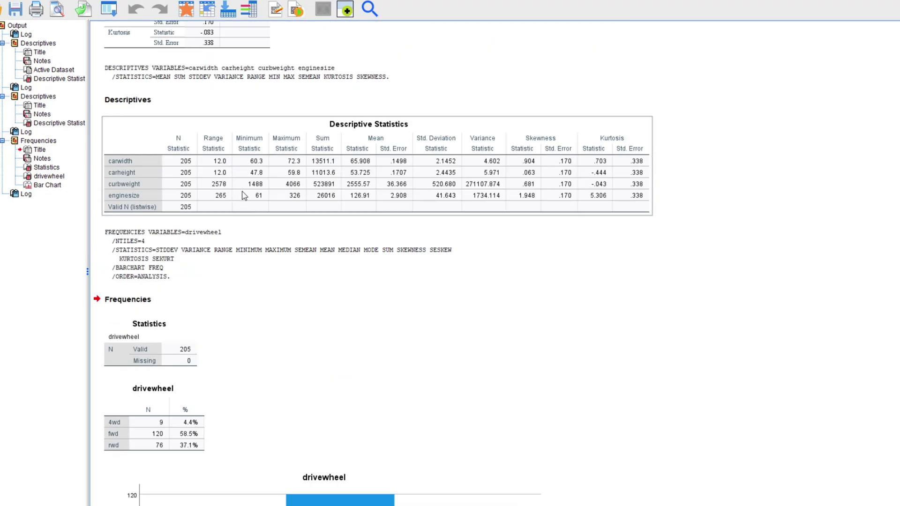
scroll(290, 218, up, 3)
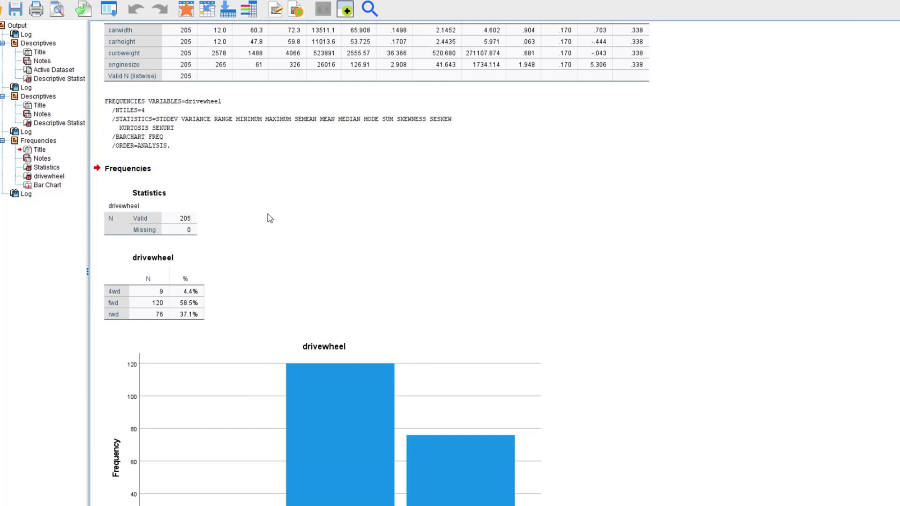
click(177, 235)
click(204, 255)
scroll(211, 257, down, 4)
click(216, 257)
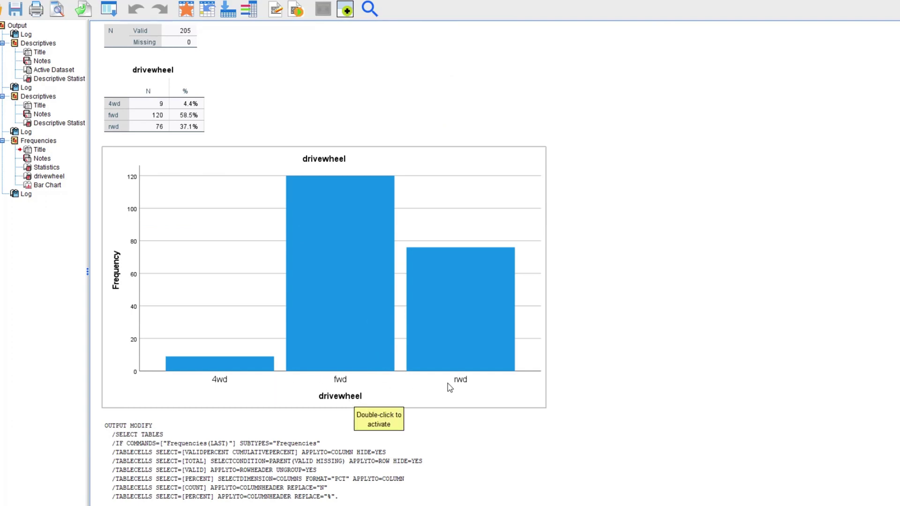
scroll(457, 386, up, 3)
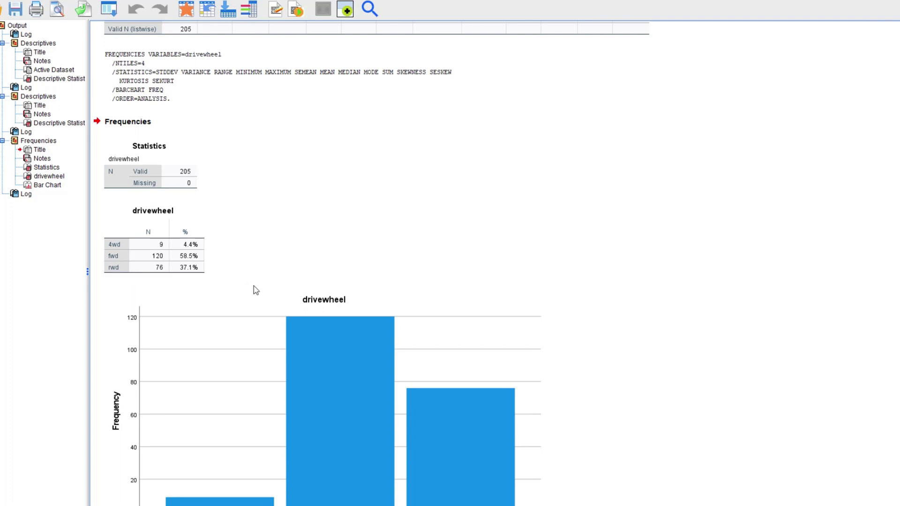
scroll(258, 289, down, 5)
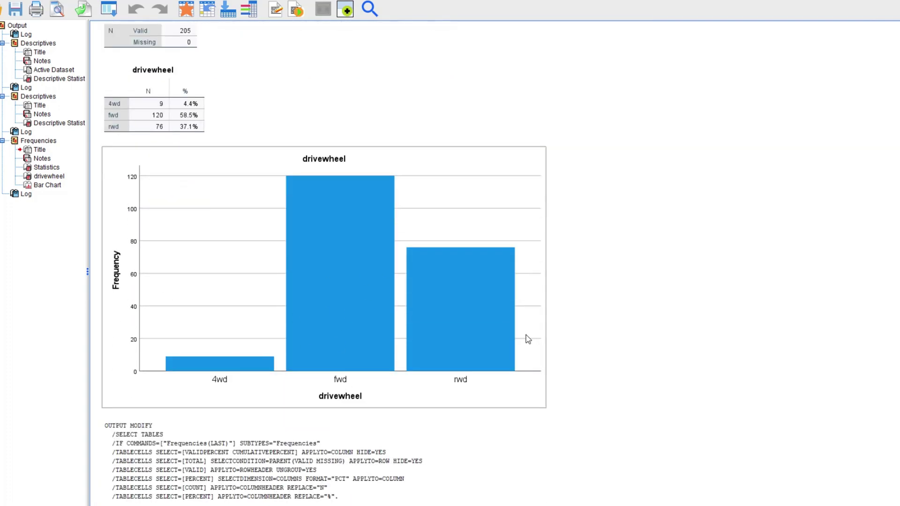